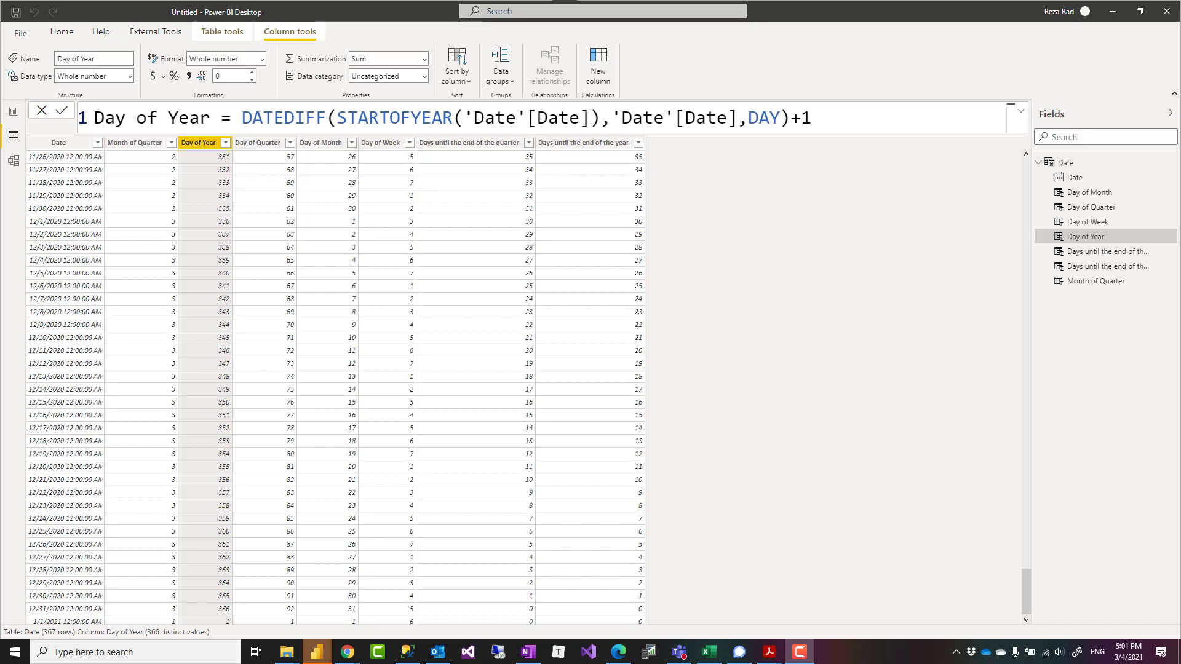
Select the Day of Month column and highlight DAY and 'Date'[Date] in its formula.
click(830, 121)
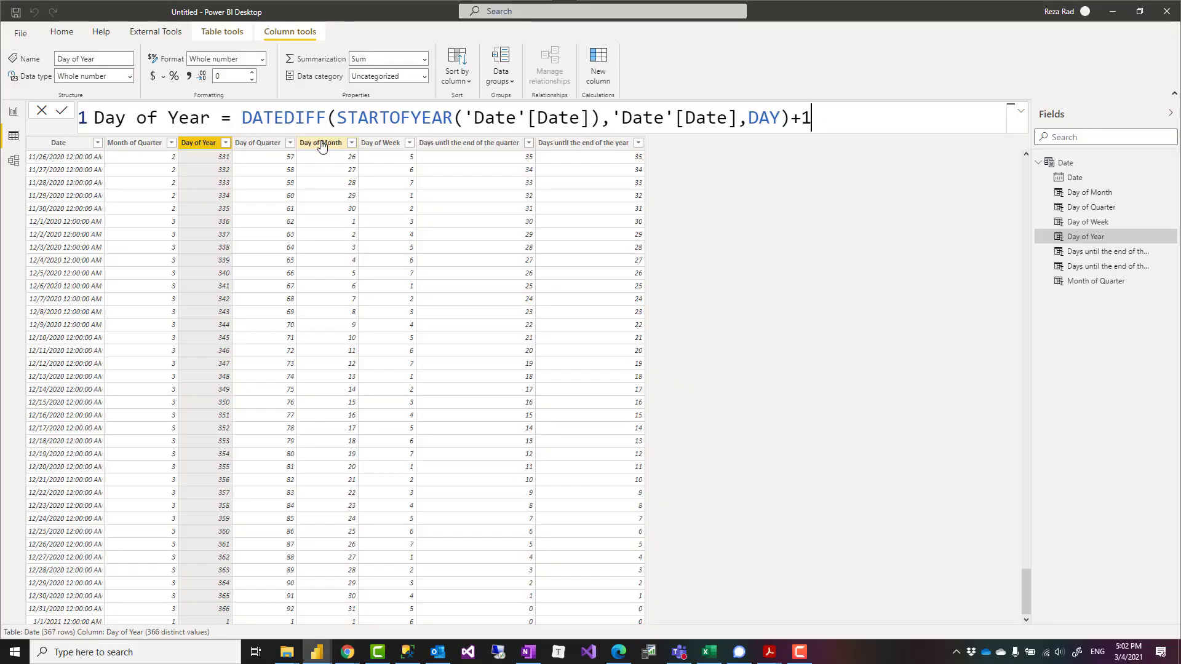
click(322, 145)
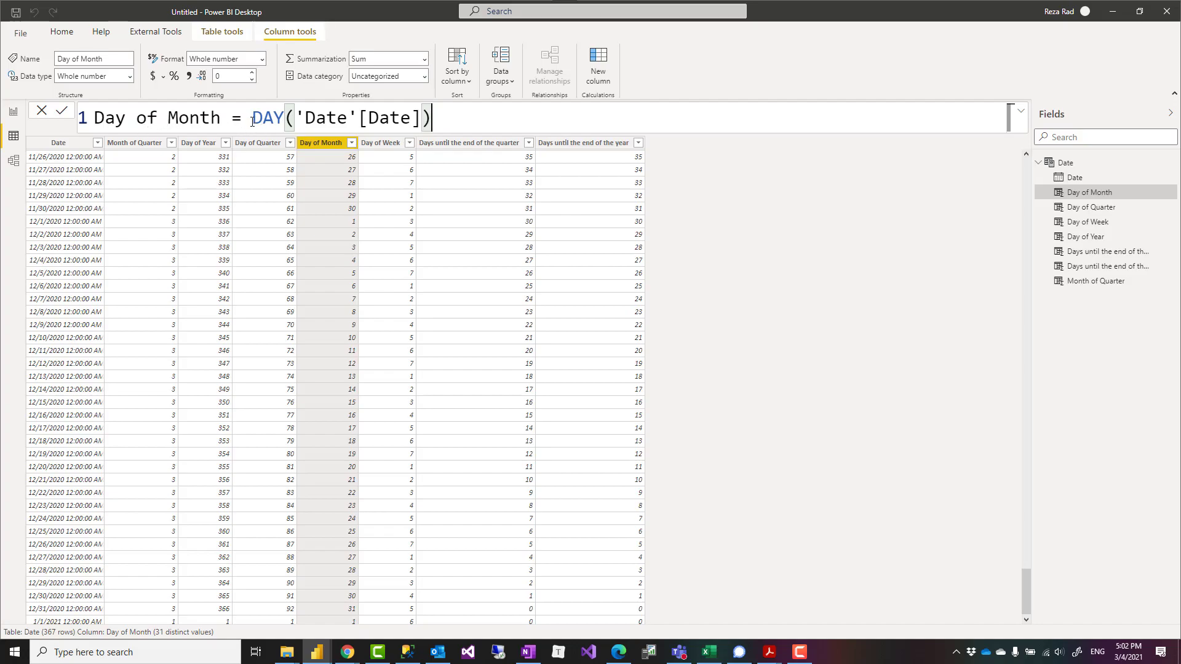
drag(252, 118, 282, 119)
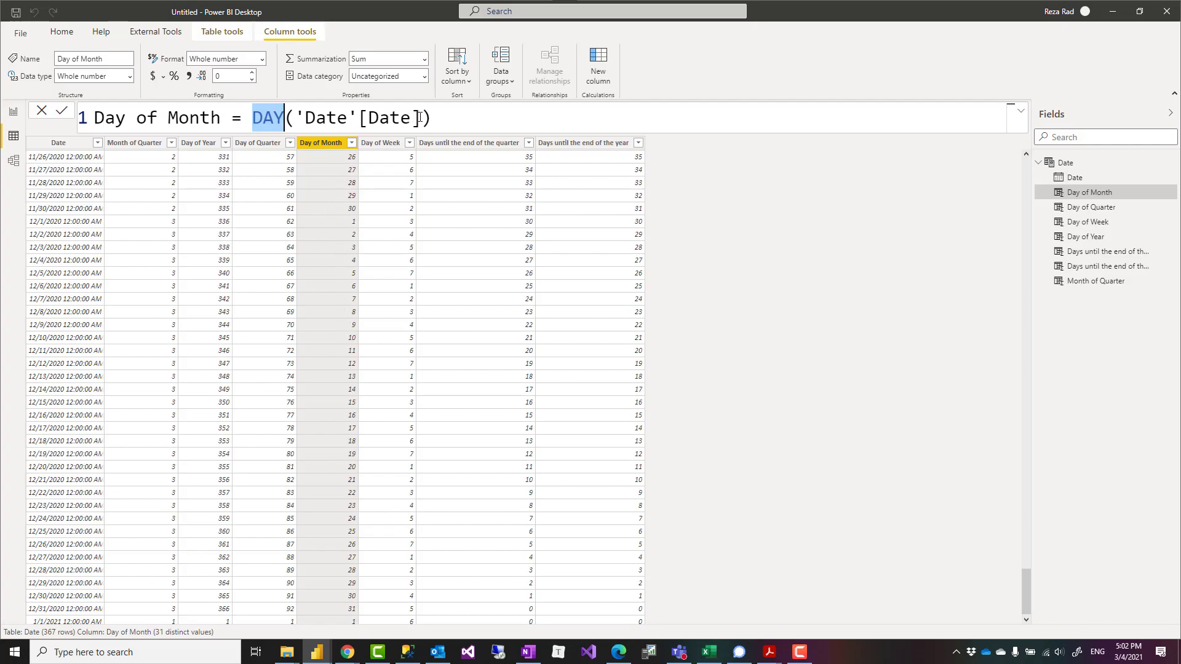
drag(421, 118, 303, 121)
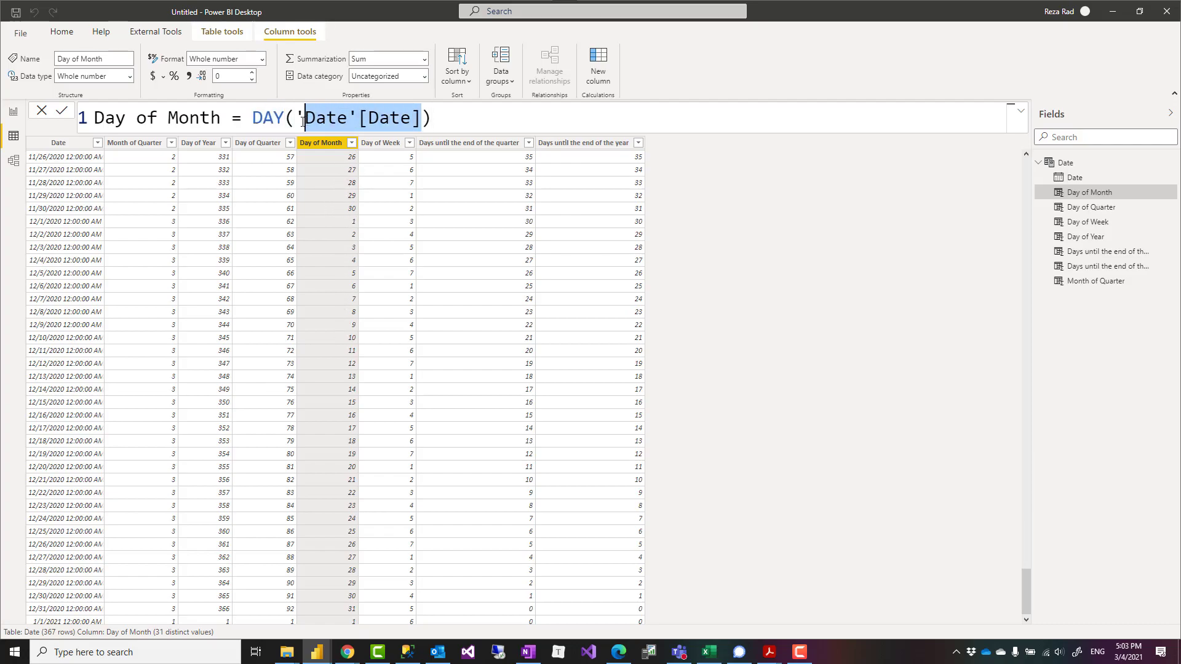
double_click(403, 118)
double_click(323, 117)
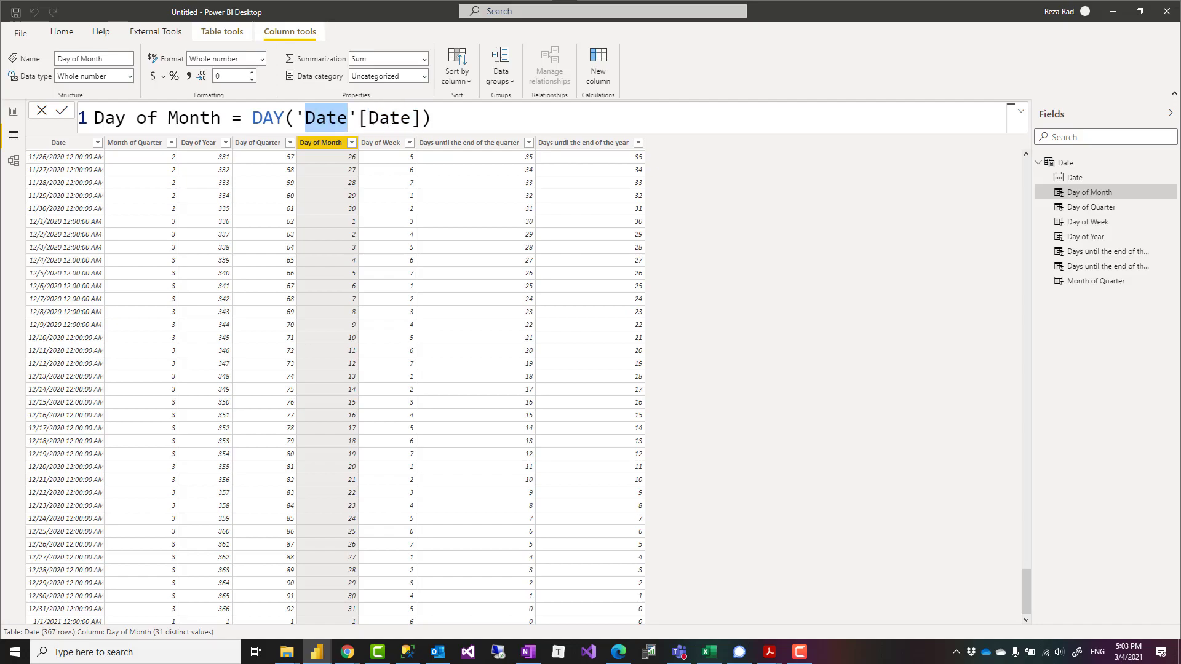
Contrast the [Date] column name with the 'Date' table name, then select Day of Week.
double_click(393, 118)
double_click(323, 120)
double_click(385, 120)
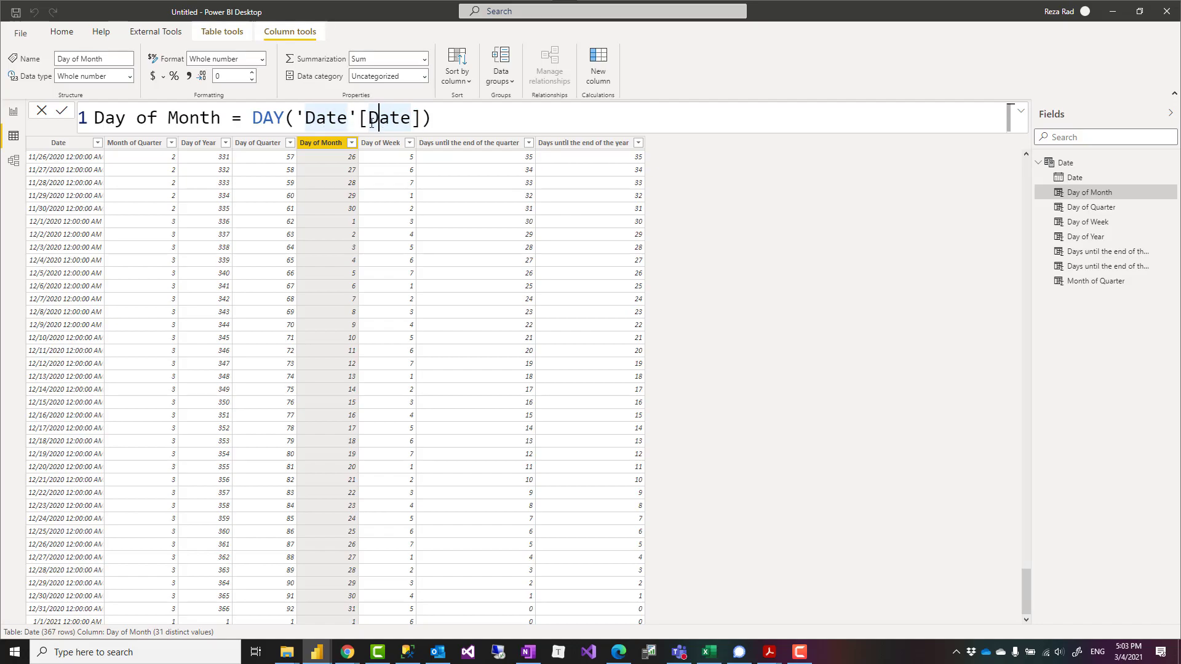
click(356, 119)
double_click(269, 120)
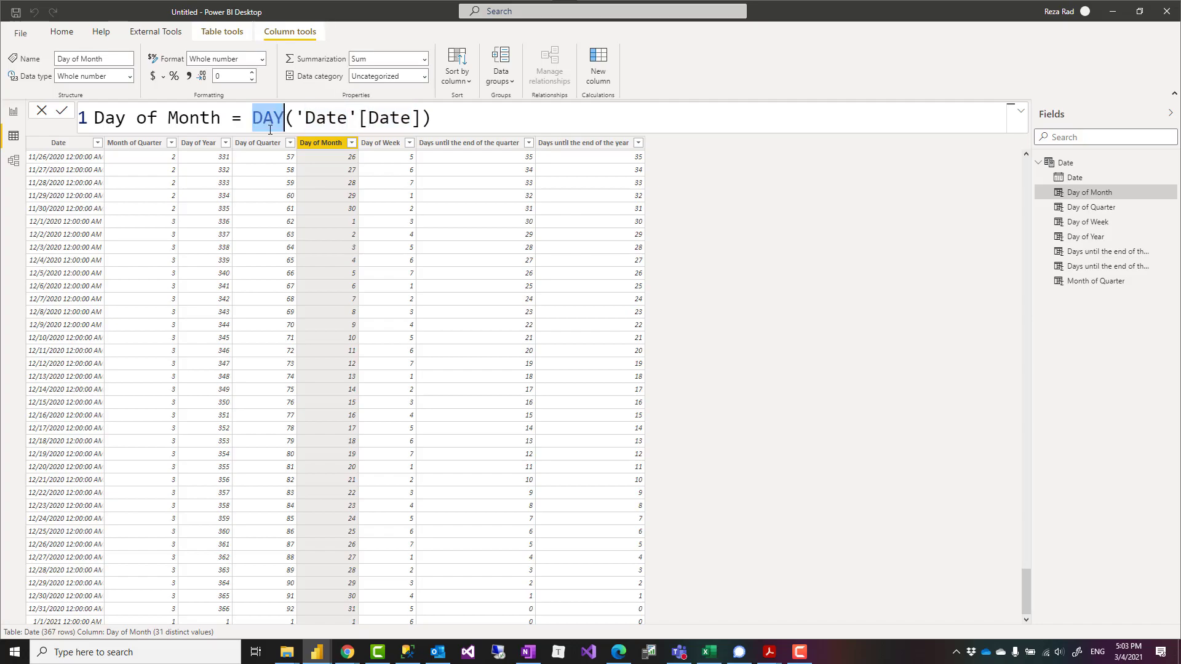
click(381, 143)
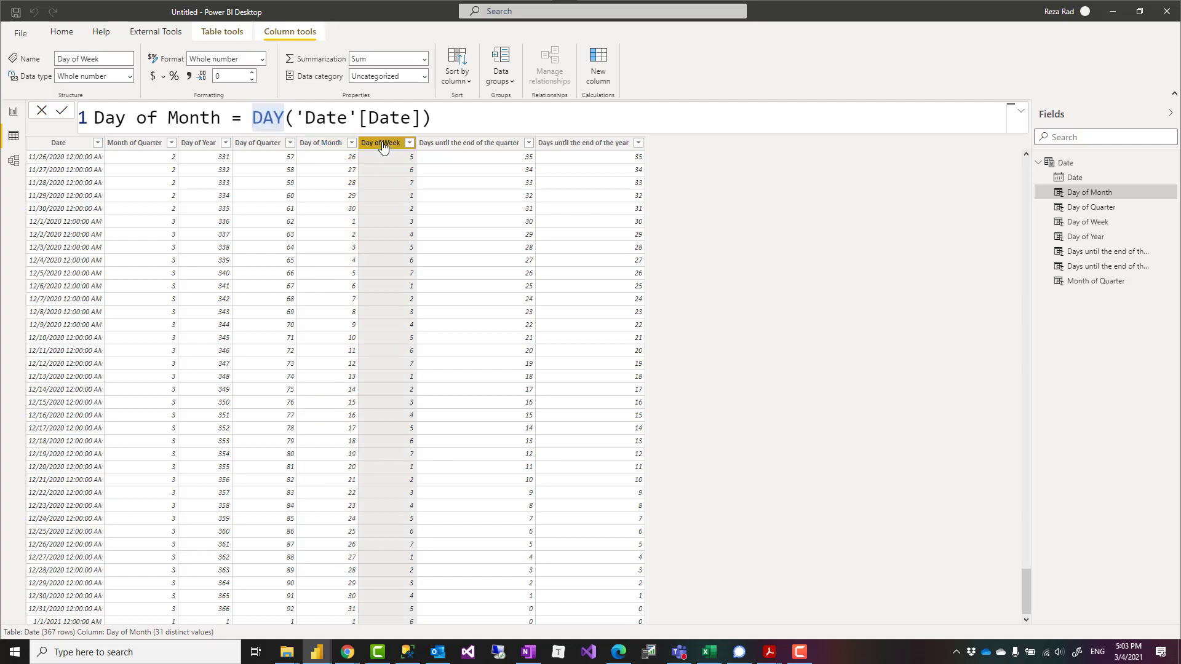
double_click(277, 117)
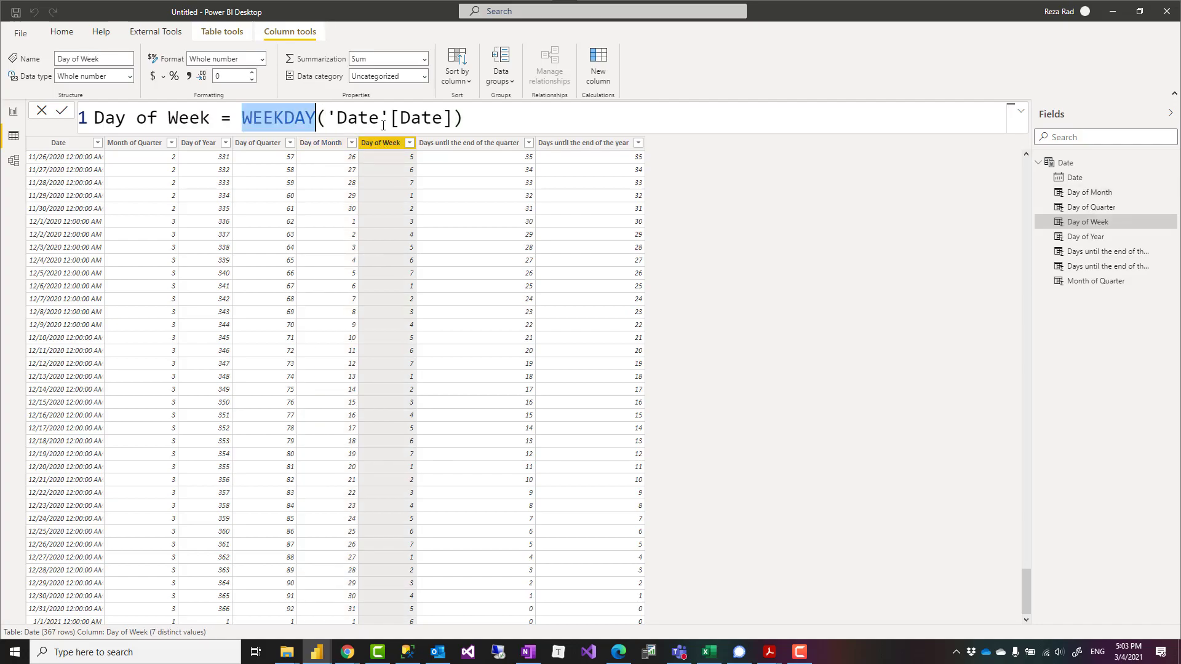
click(454, 118)
text(,)
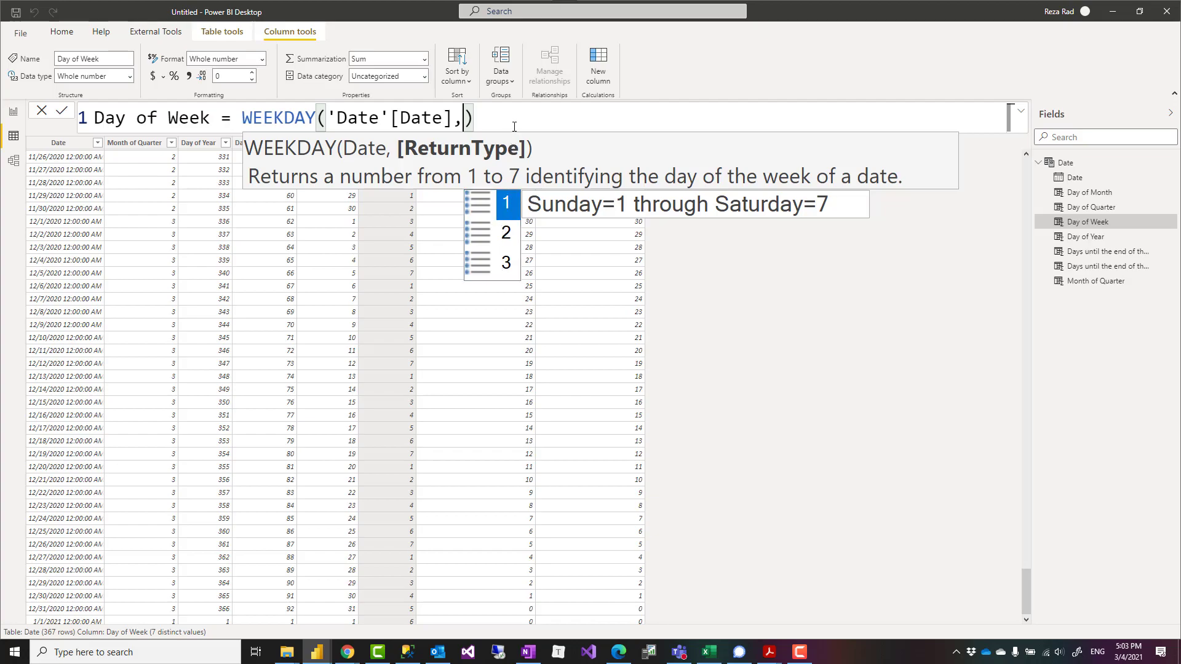
key(BackSpace)
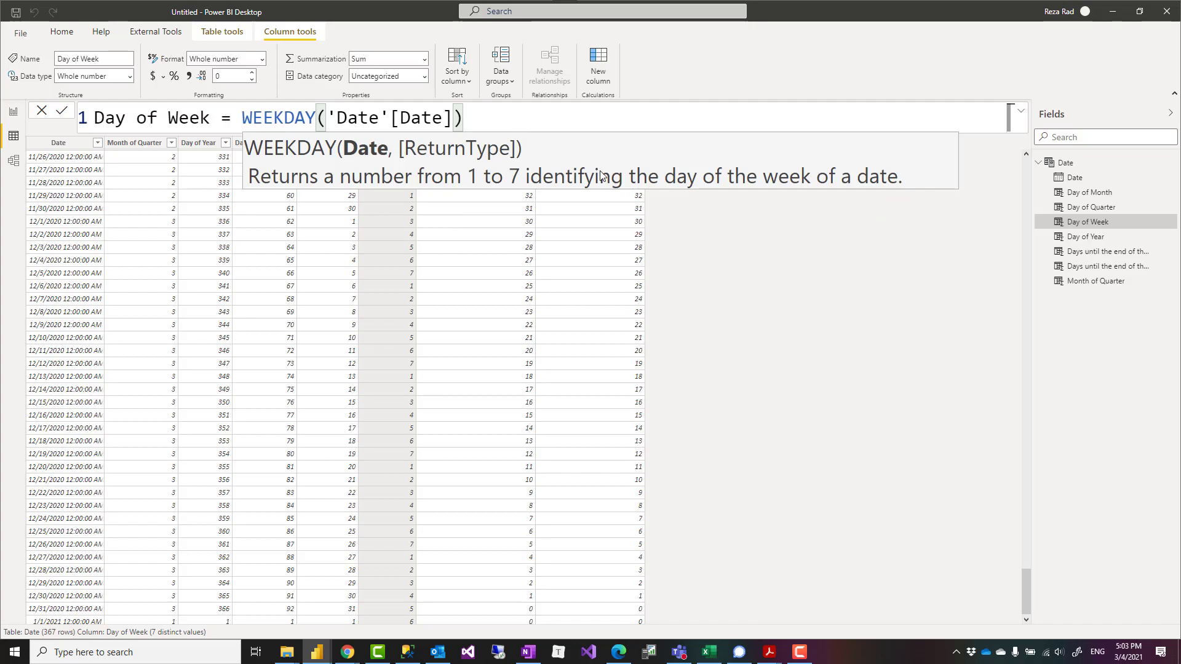
key(Return)
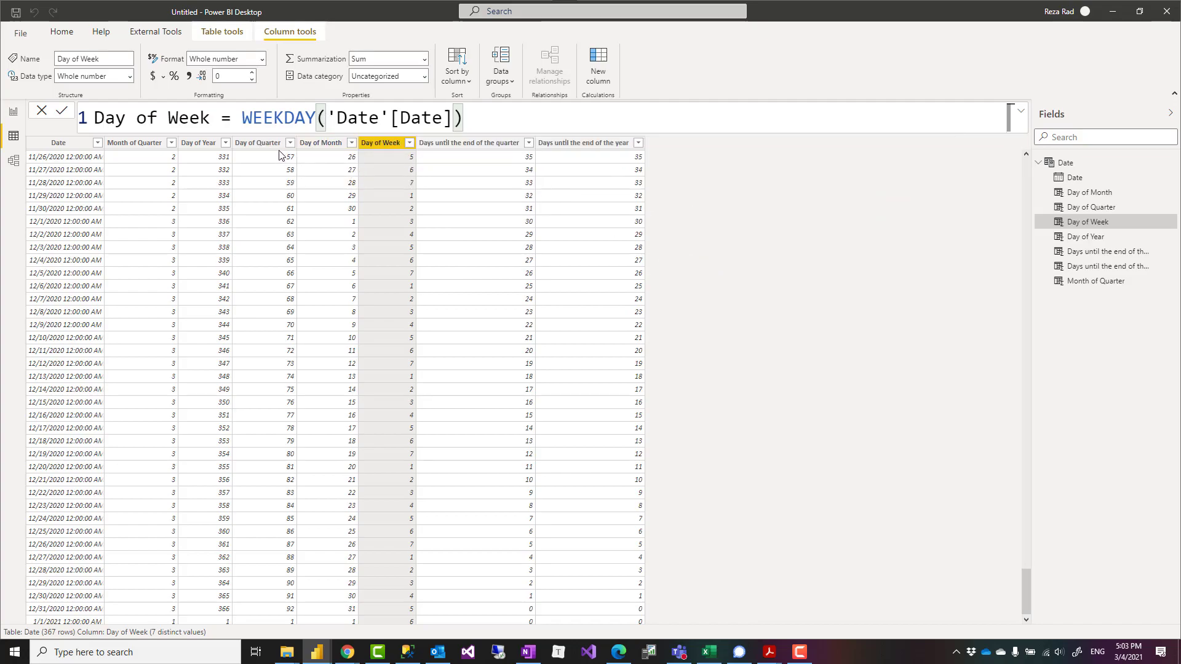
Select Day of Year and highlight the STARTOFYEAR('Date'[Date]) and DATEDIFF parts of its formula.
click(203, 146)
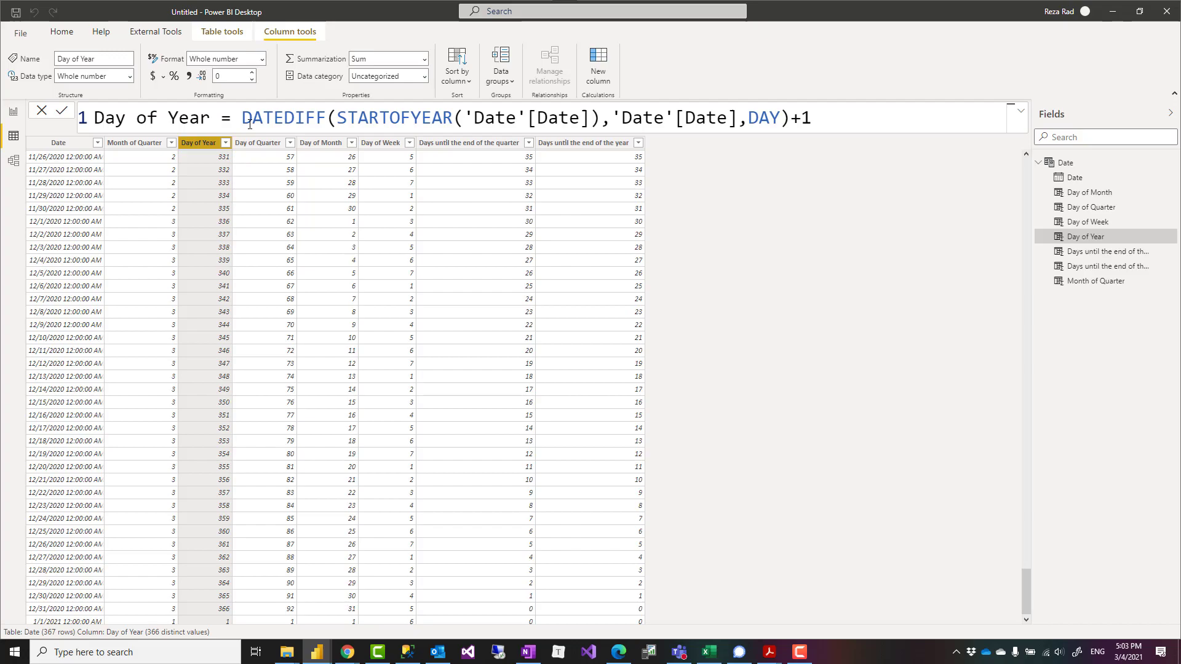
drag(343, 124, 600, 120)
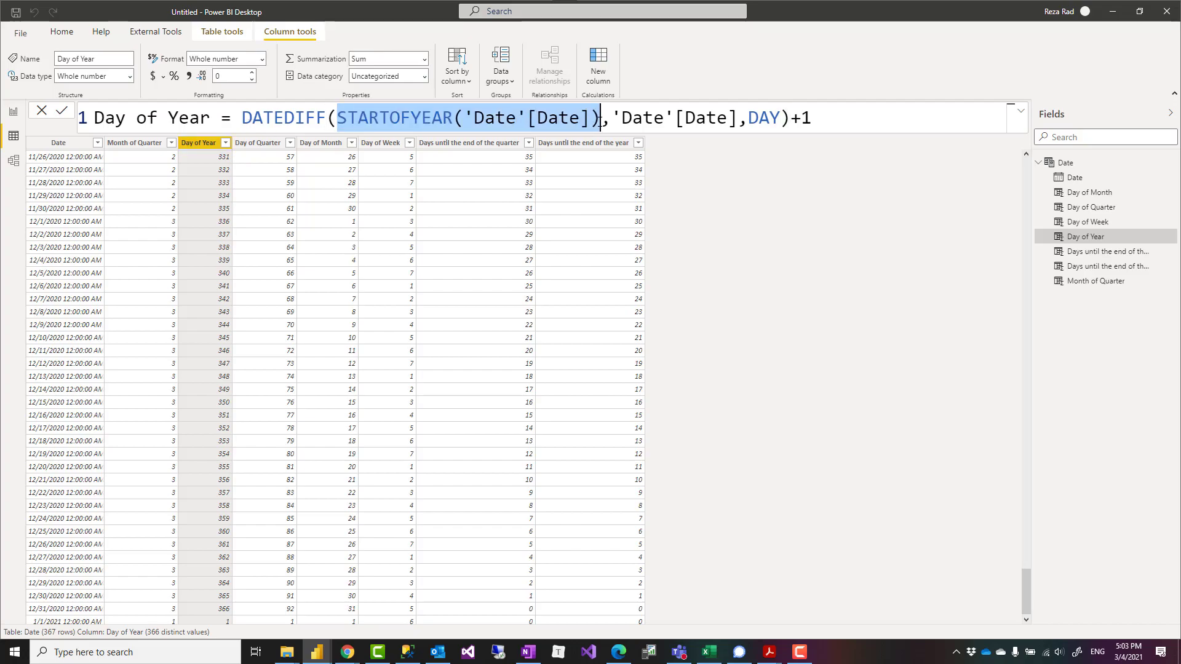
drag(243, 121, 780, 119)
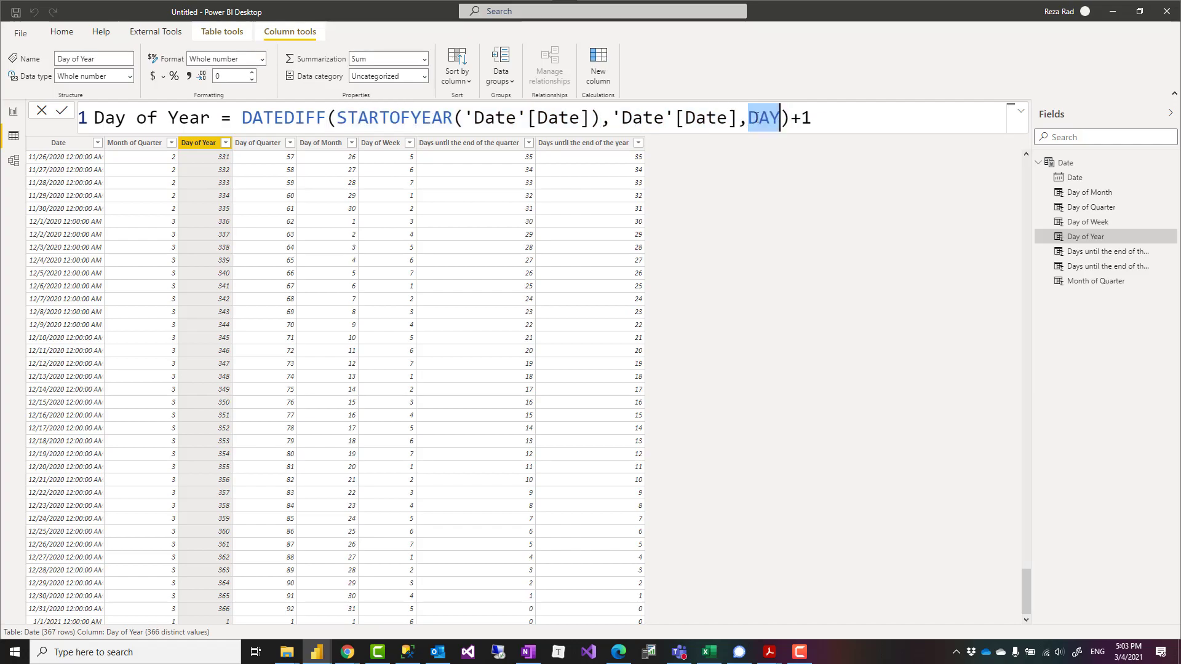
click(843, 122)
Scroll the table to review Day of Year values, from 1 on 1/1/2020 up to 366.
scroll(220, 235, up, 1)
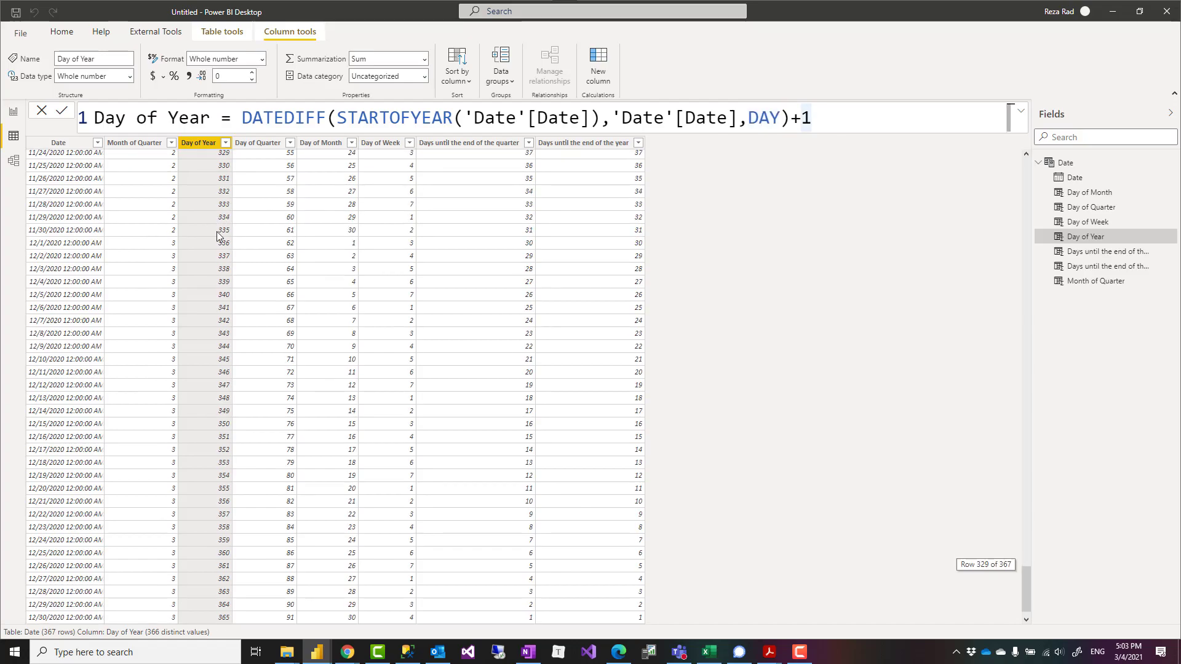
scroll(219, 235, up, 19)
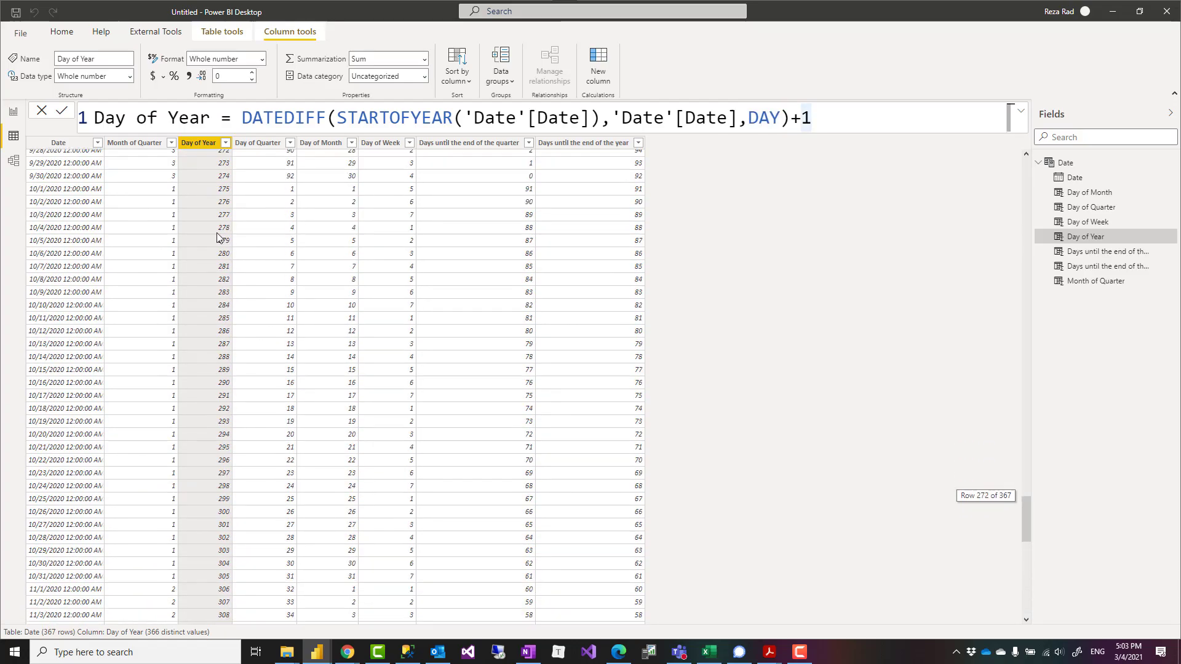
scroll(973, 408, up, 18)
drag(1025, 461, 1026, 161)
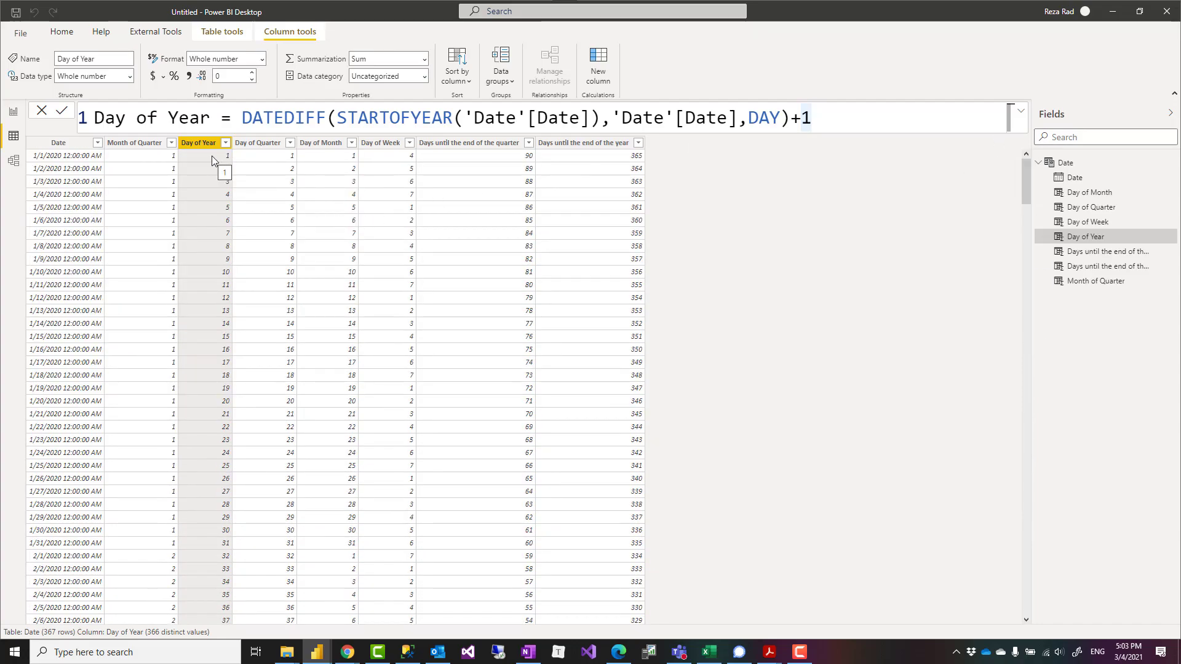
scroll(218, 274, down, 20)
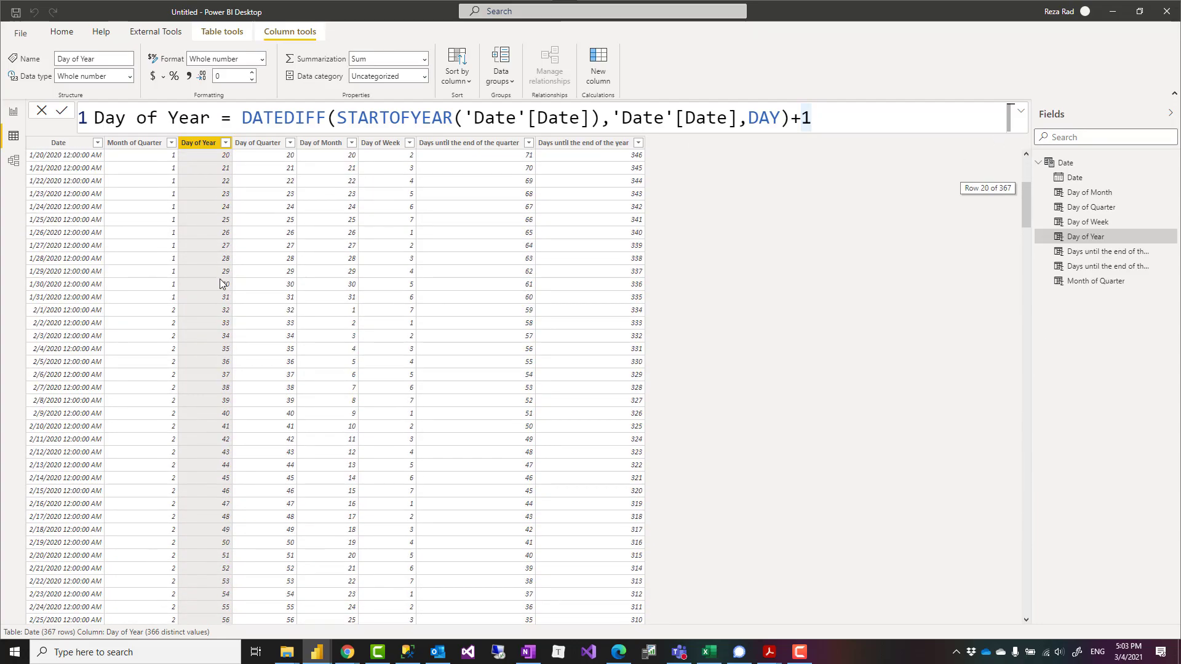
scroll(219, 283, down, 2)
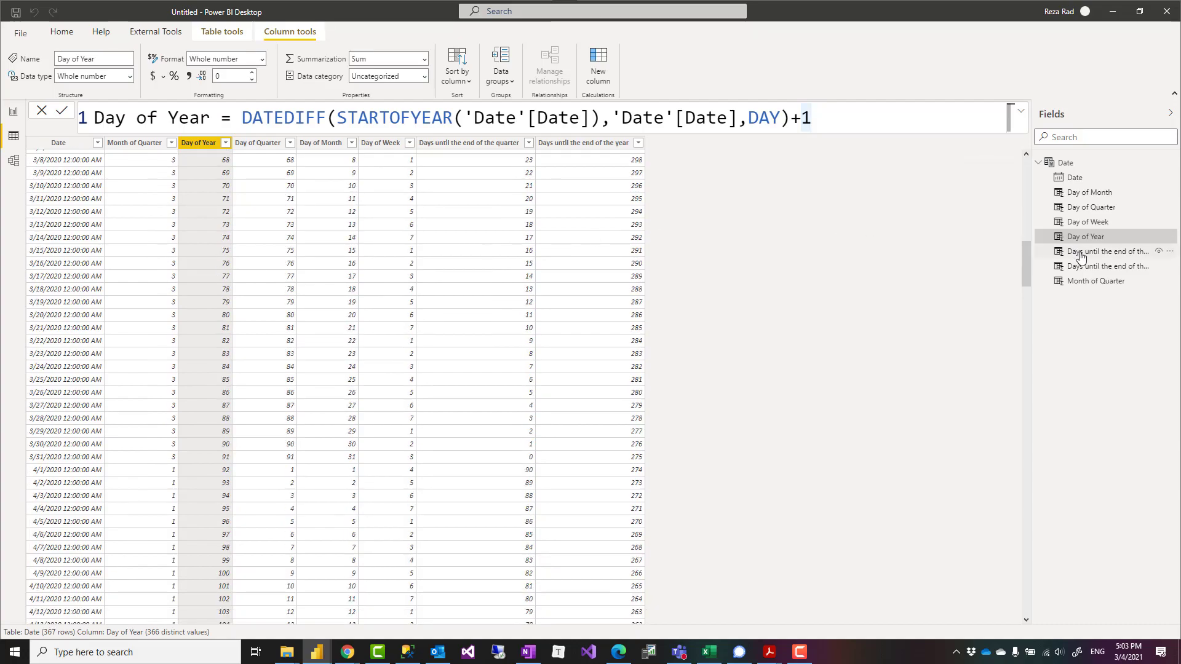
Select Day of Quarter and highlight DATEDIFF and STARTOFQUARTER('Date'[Date]) in its formula.
click(1079, 209)
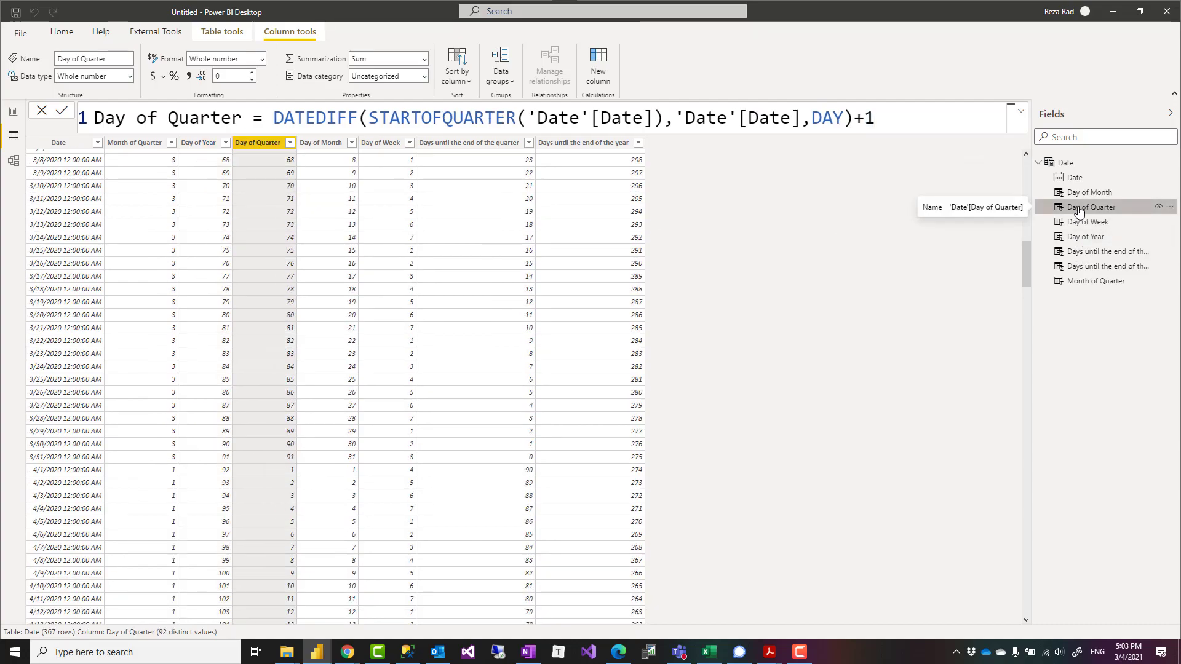
double_click(274, 118)
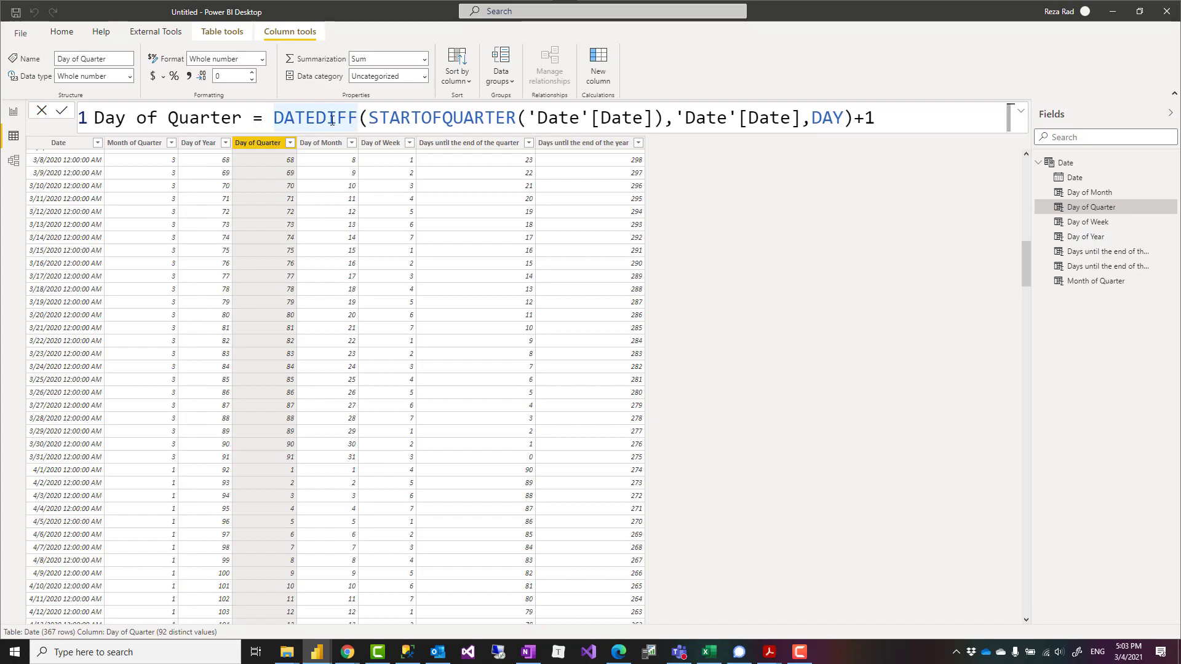
double_click(308, 120)
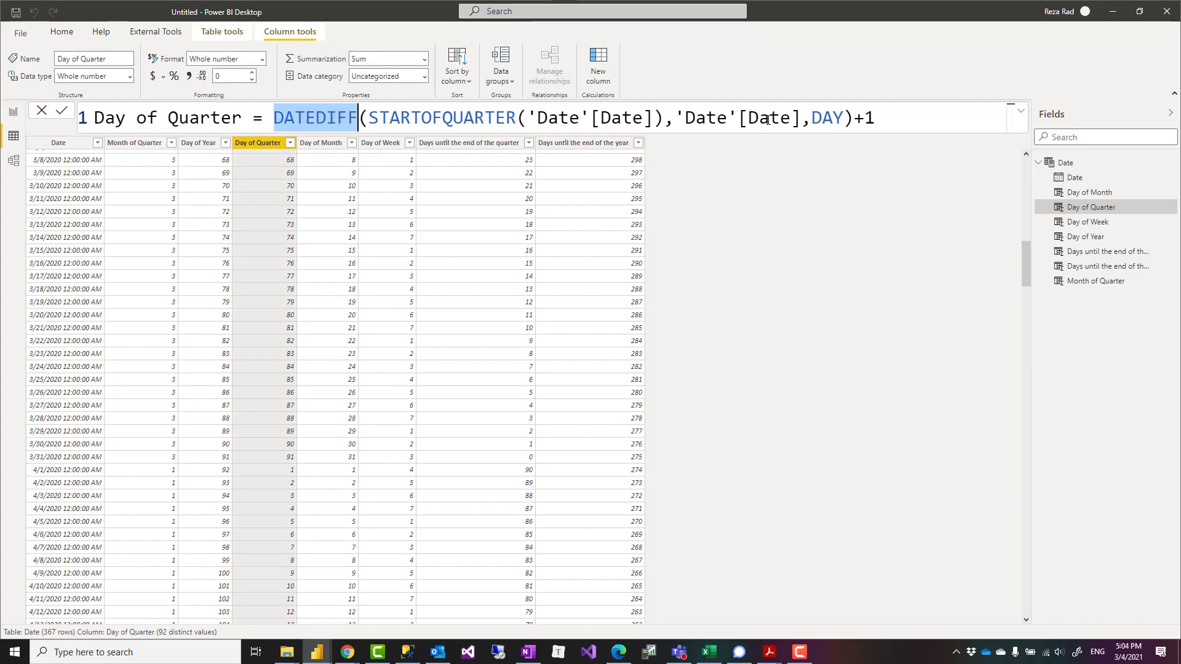
drag(799, 118, 718, 137)
click(474, 119)
double_click(452, 121)
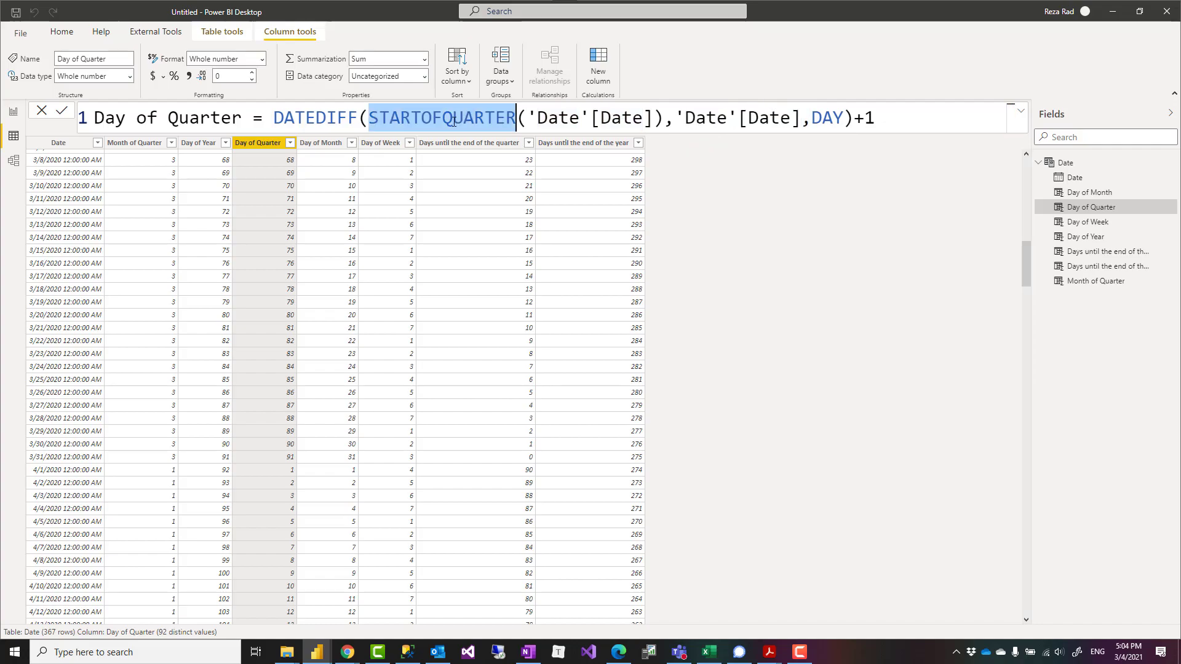
drag(663, 119, 369, 119)
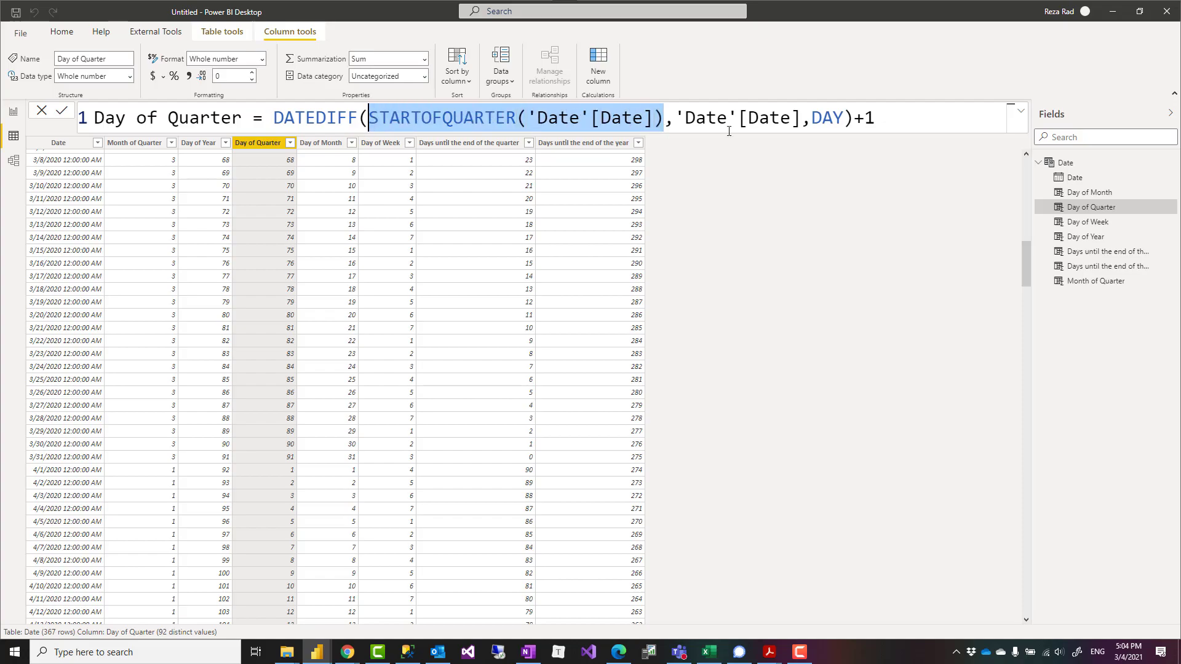
click(749, 263)
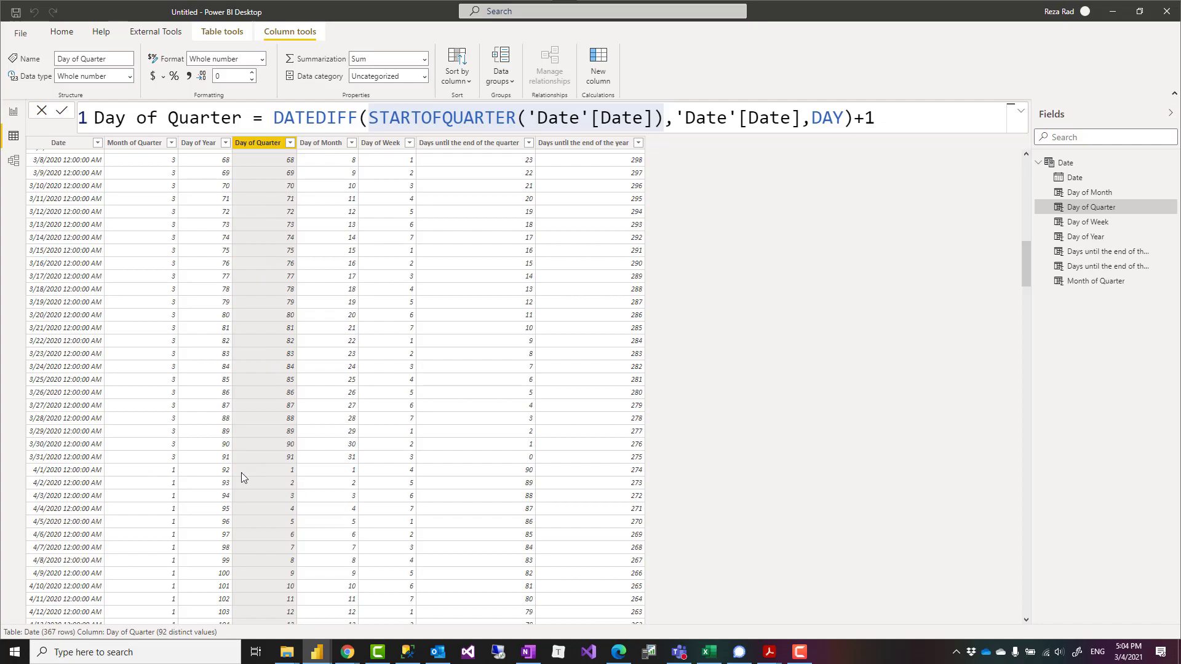
scroll(197, 453, up, 4)
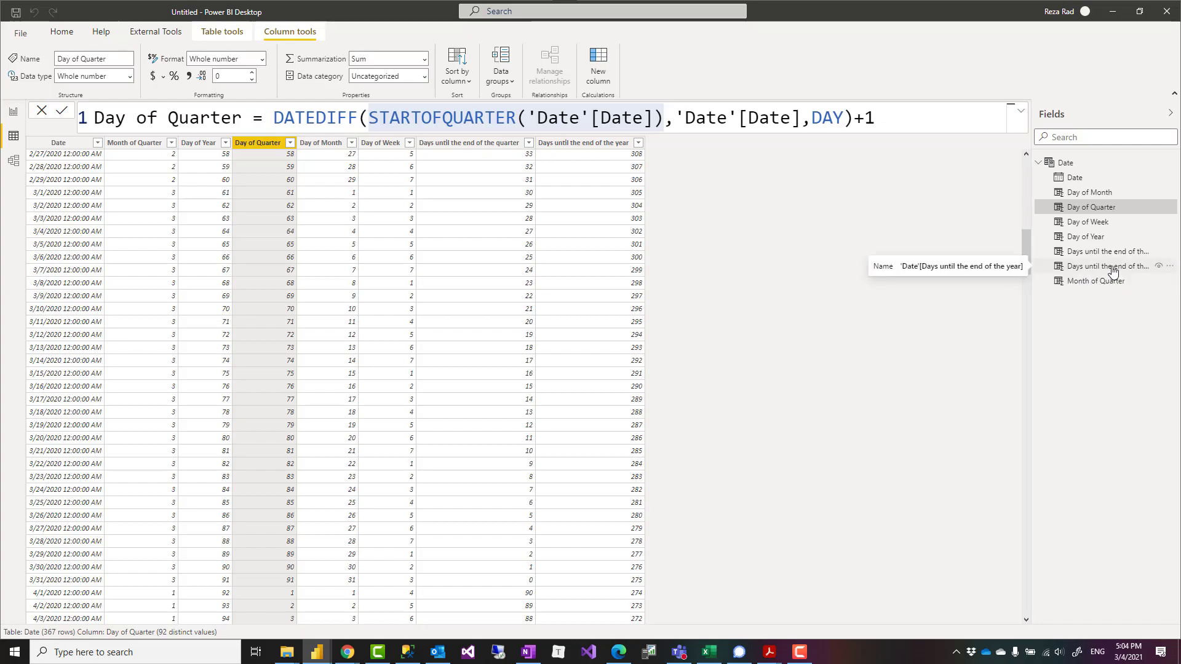
Display the ENDOFYEAR-based 'Days until the end of the year' column, counting down from 365.
click(1114, 269)
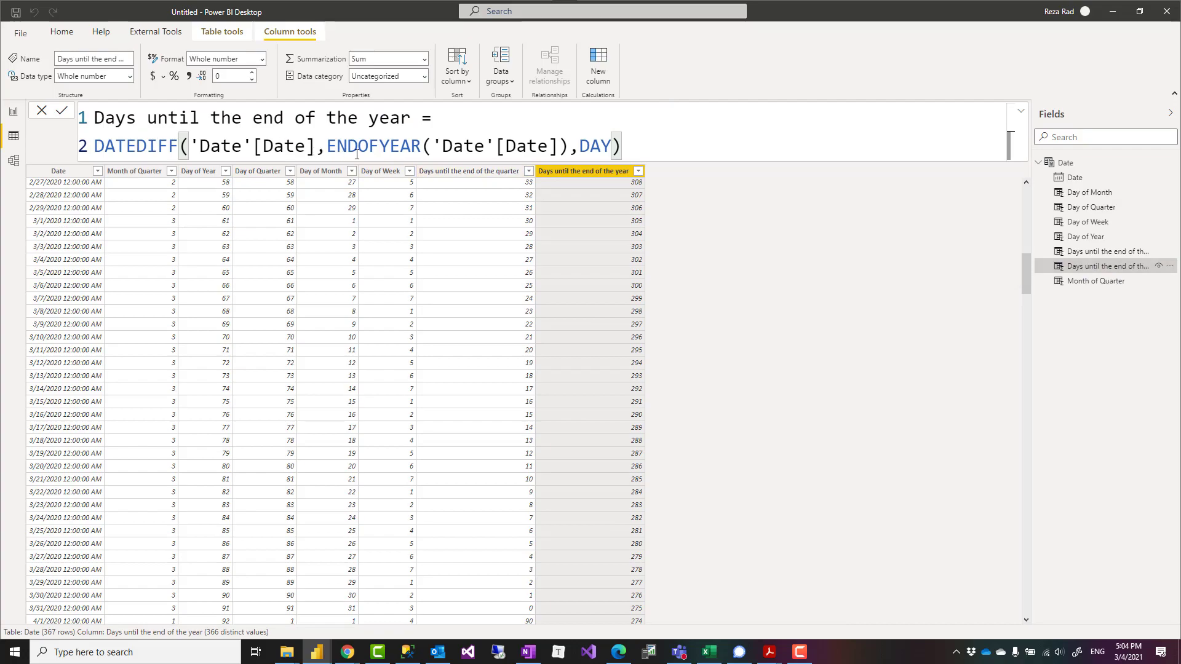
scroll(473, 339, down, 12)
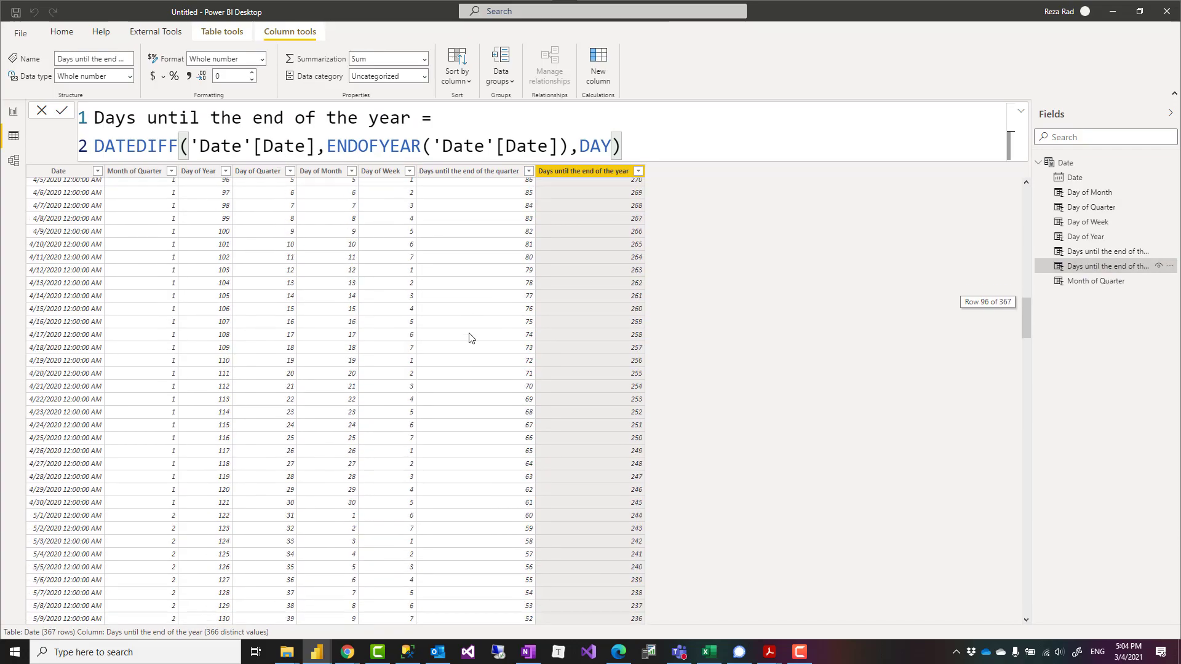
scroll(470, 336, up, 12)
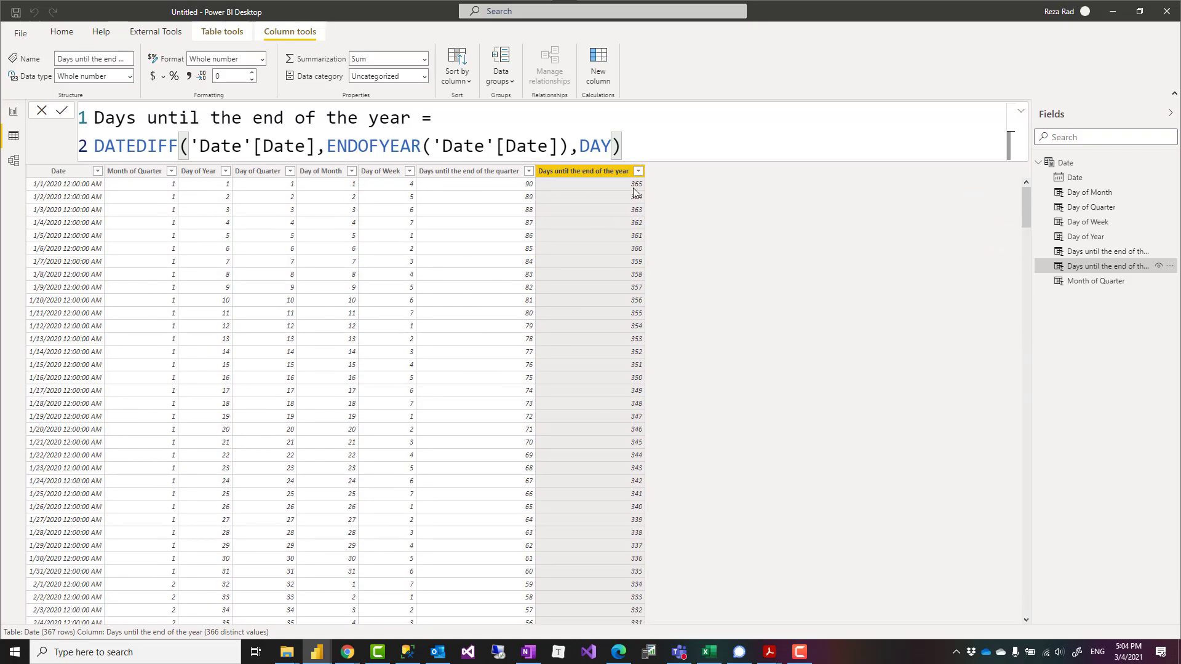
scroll(628, 208, down, 7)
scroll(629, 208, down, 20)
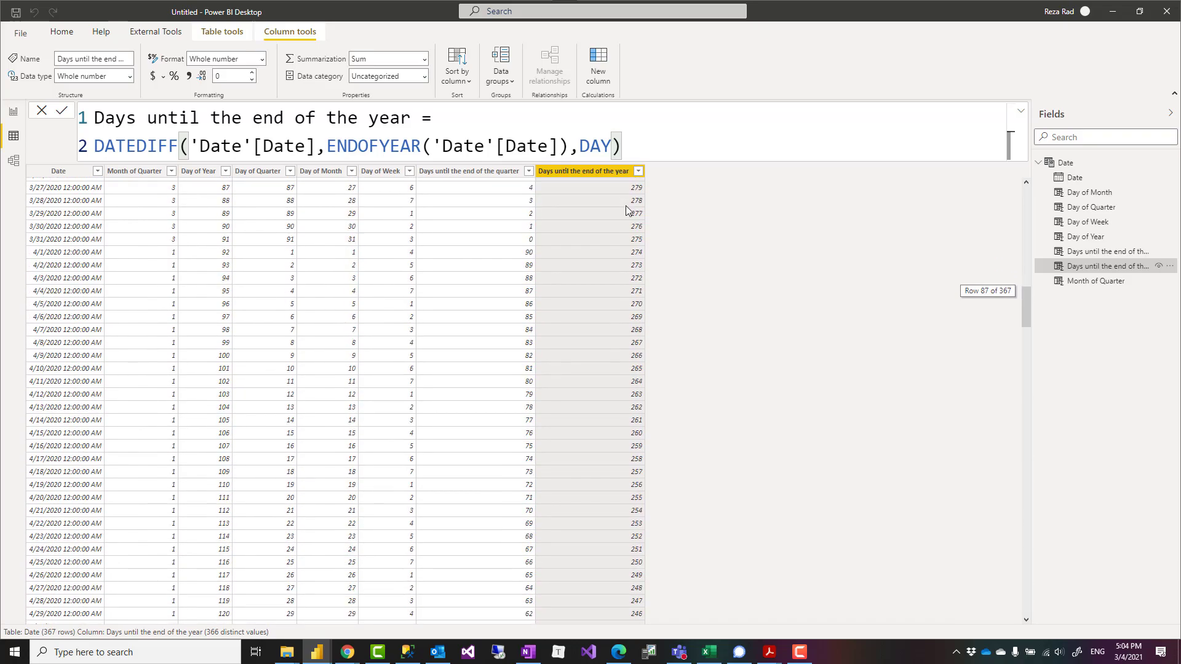
Display 'Days until the end of the quarter' and scroll to see it reach 0 on 6/30/2020.
click(1097, 252)
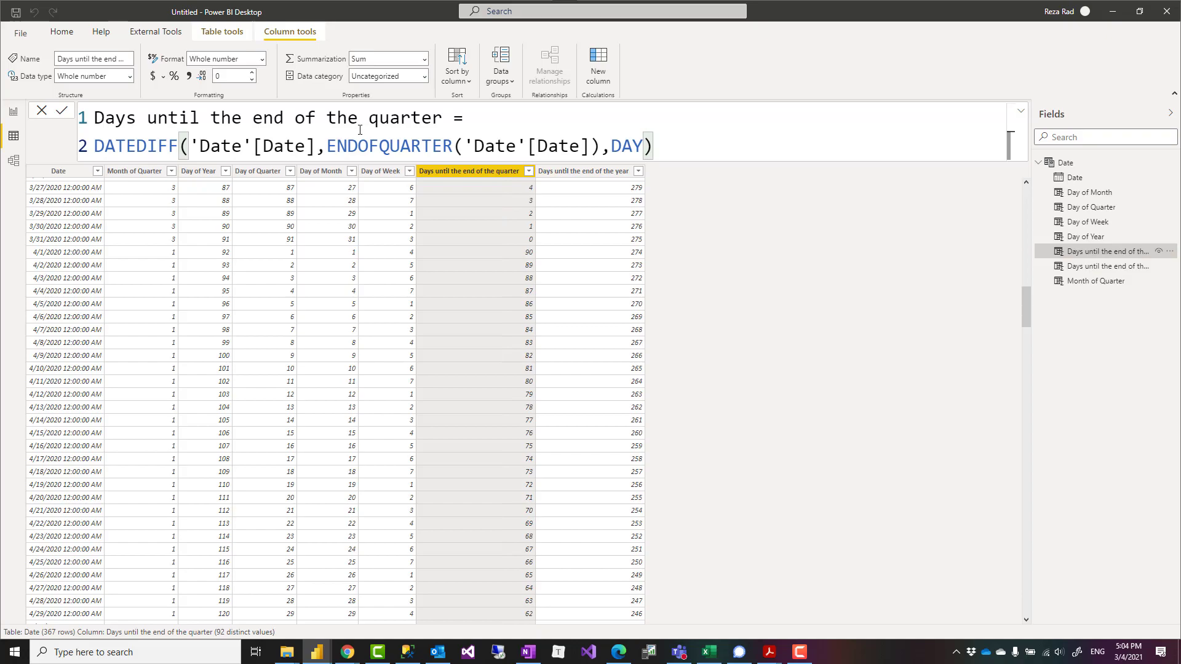
scroll(448, 333, down, 11)
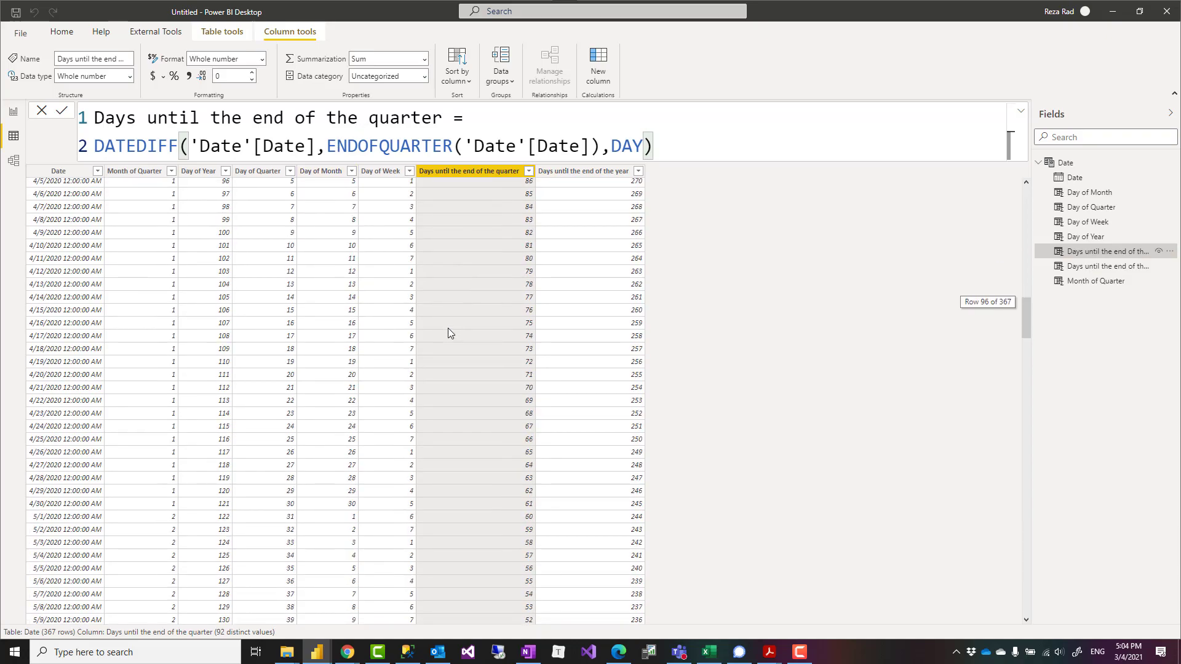
scroll(448, 329, down, 12)
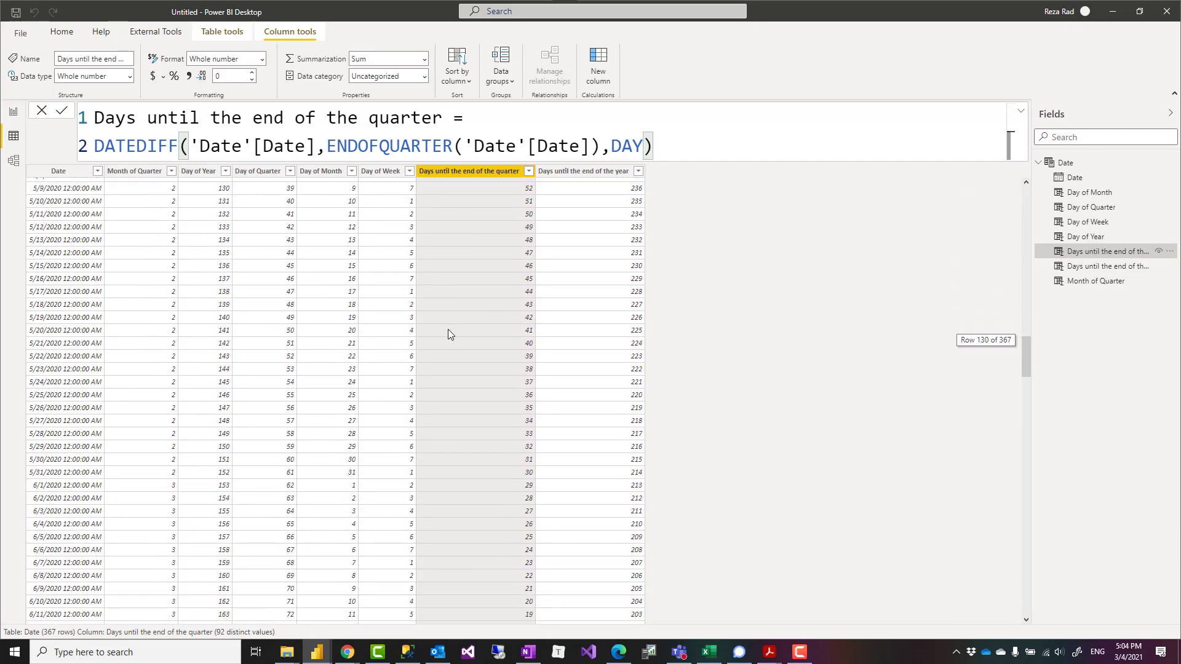
scroll(457, 352, down, 2)
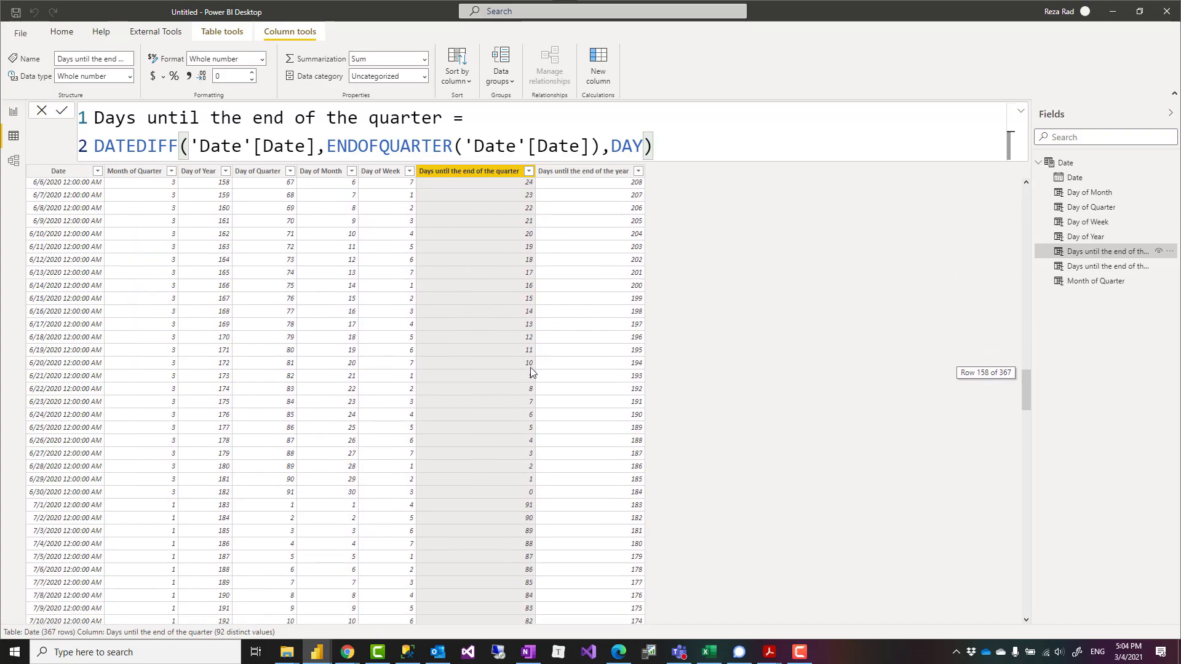